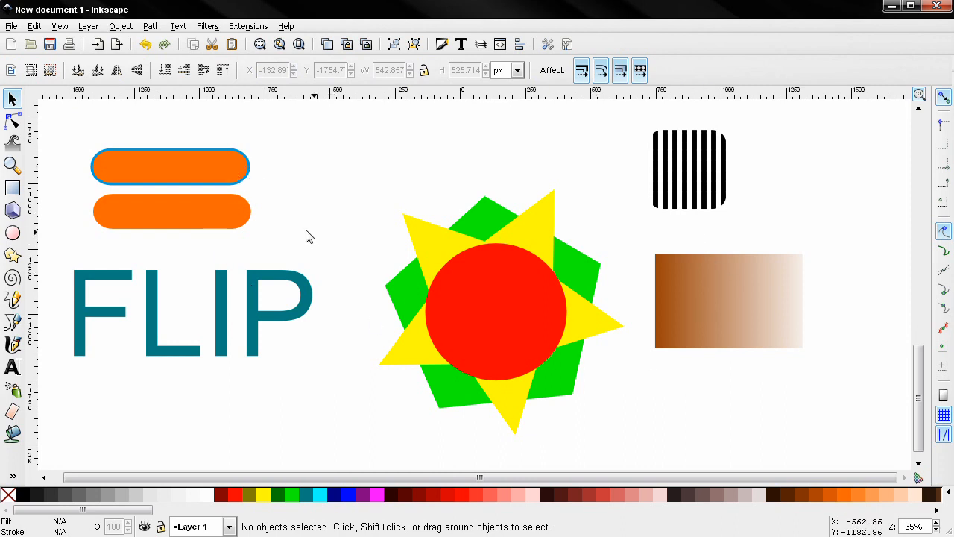
Select all objects in the current layer and across all layers, clearing the selection after each.
left_click(15, 74)
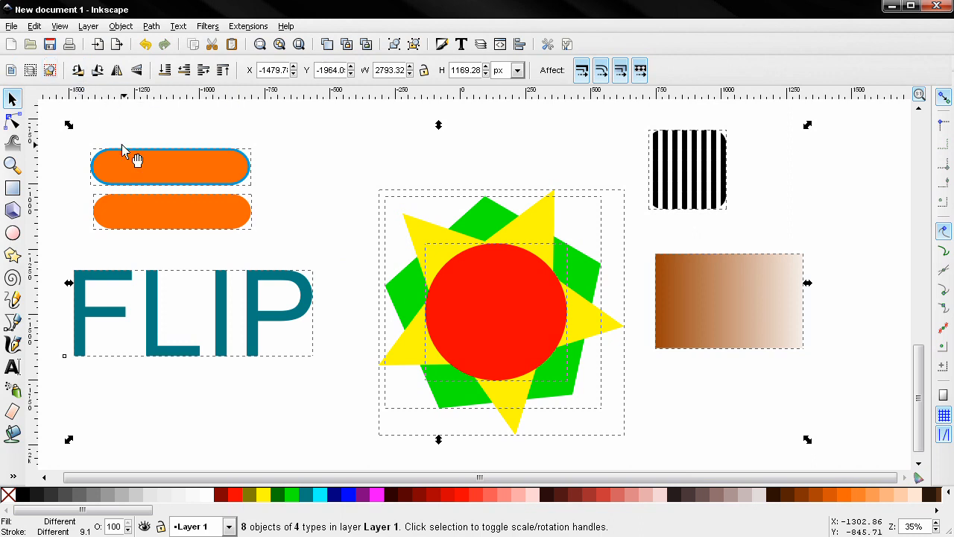
left_click(56, 76)
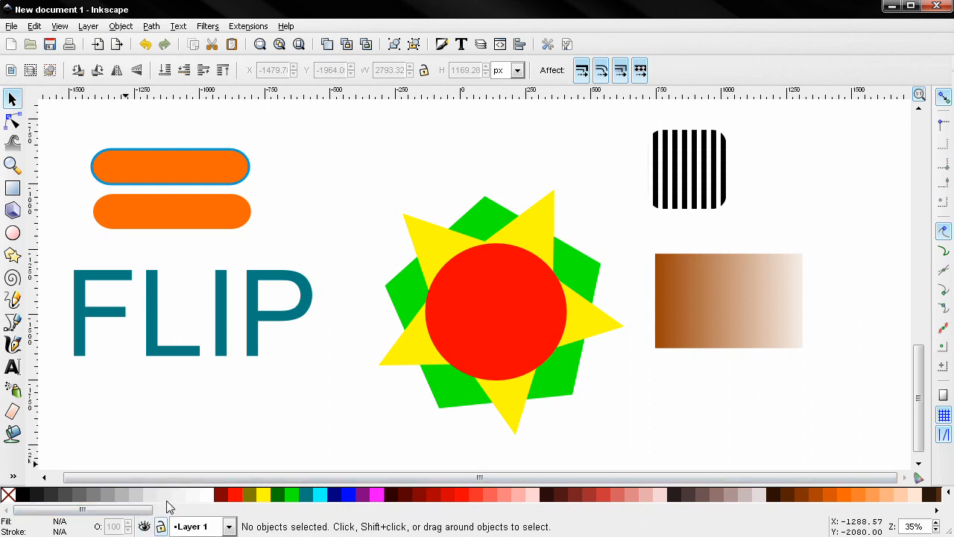
left_click(30, 71)
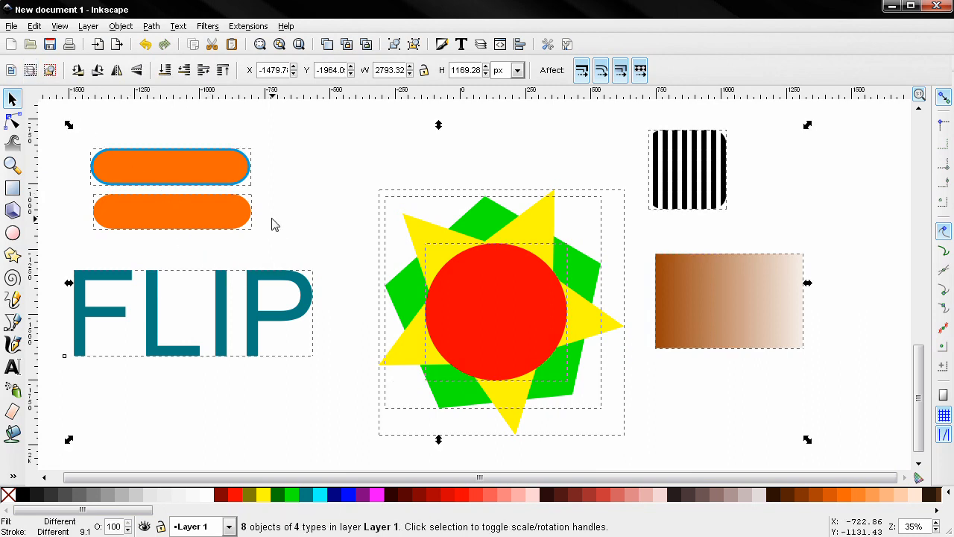
key("Escape")
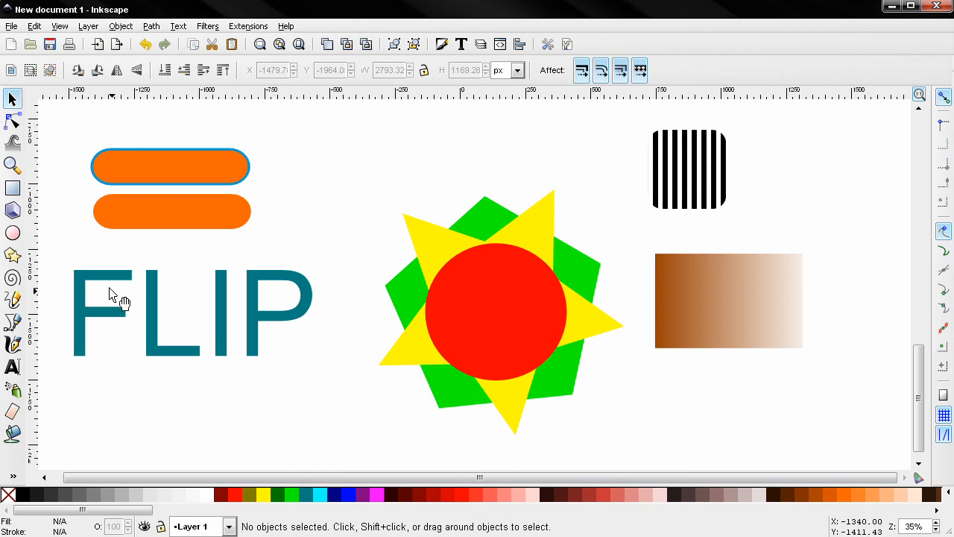
Rotate the FLIP text counter-clockwise in four 90° increments for one full turn.
left_click(148, 315)
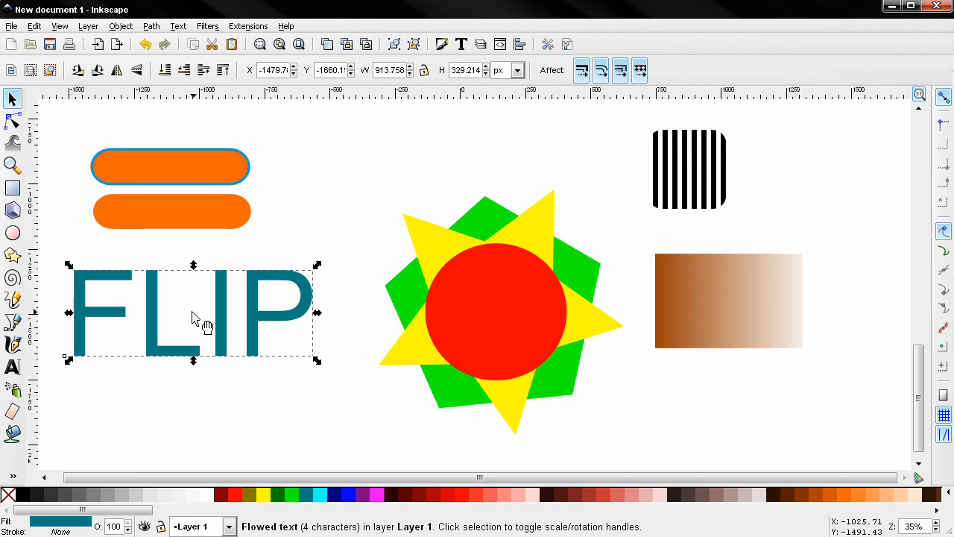
left_click(78, 70)
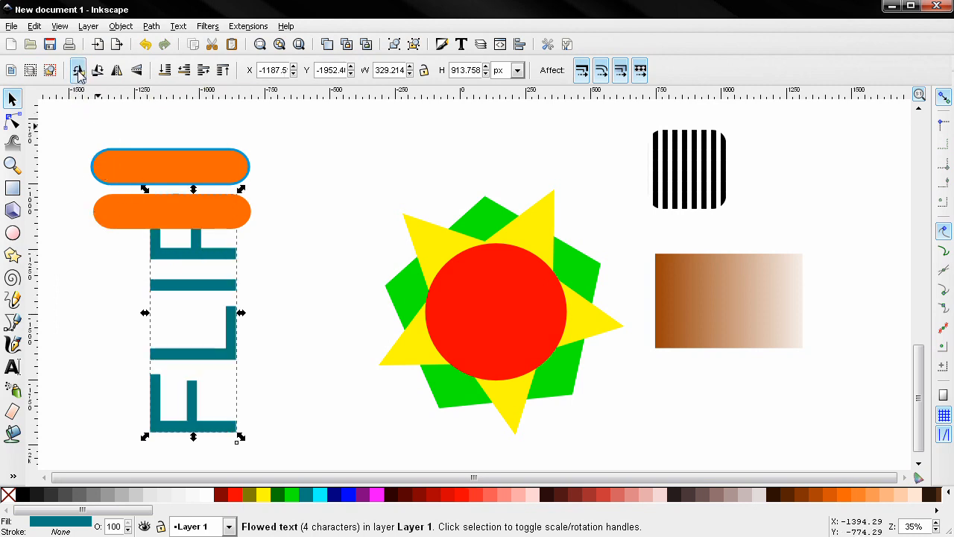
left_click(77, 70)
left_click(78, 70)
left_click(77, 70)
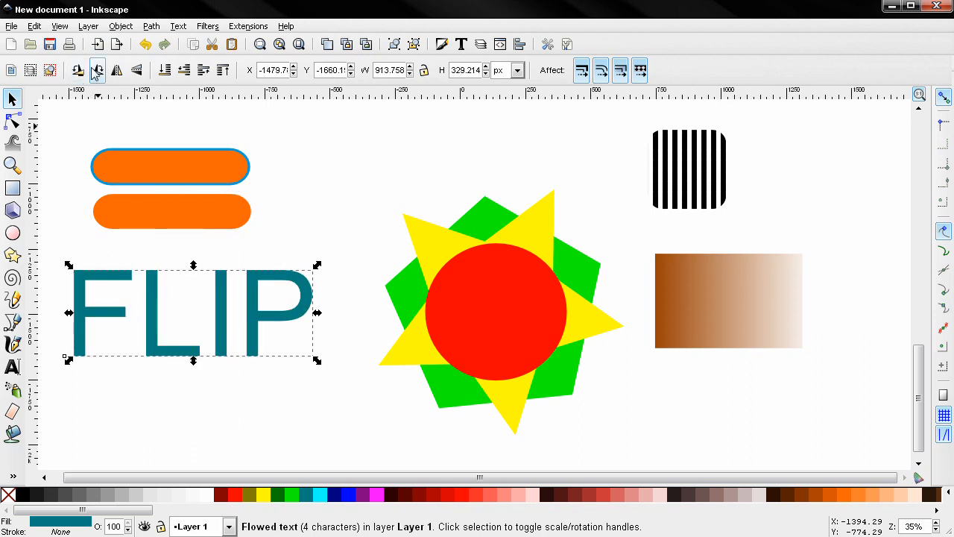
Rotate the FLIP text clockwise in four 90° increments for one full turn.
left_click(97, 70)
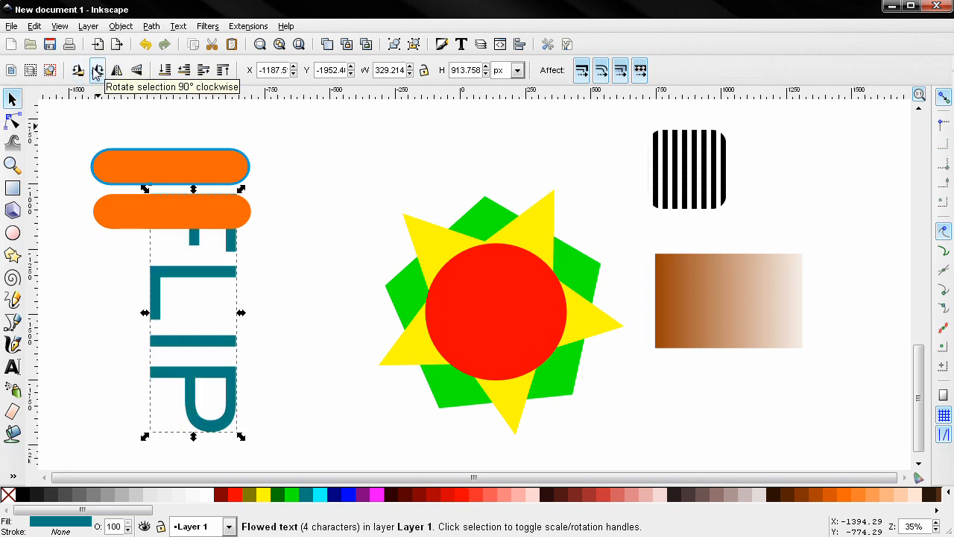
left_click(97, 70)
left_click(97, 70)
left_click(97, 70)
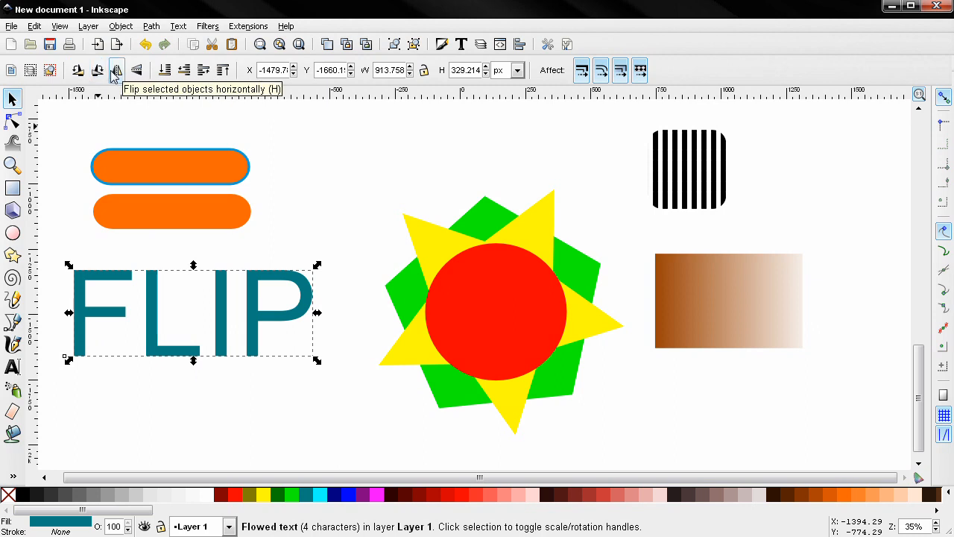
Flip the FLIP text horizontally back and forth, returning it to its original orientation.
left_click(115, 73)
left_click(115, 72)
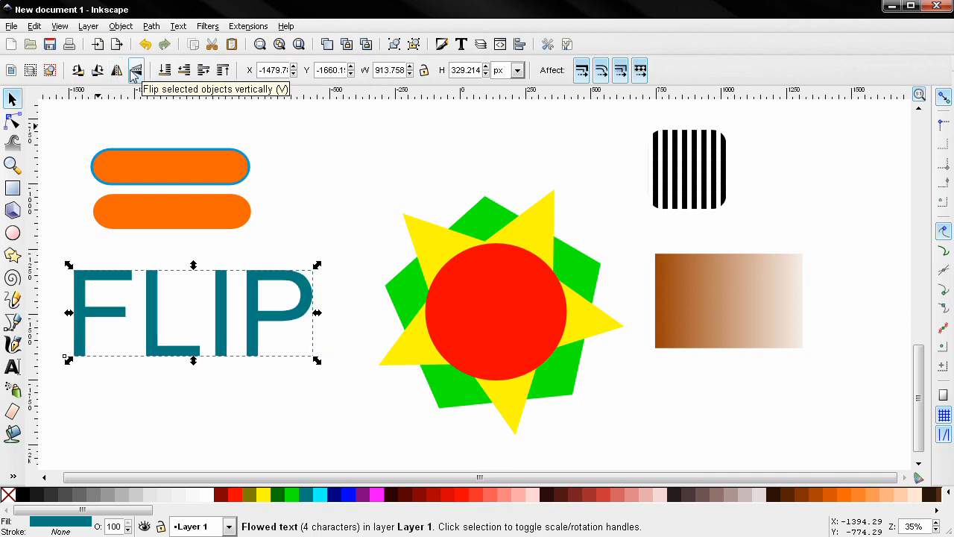
key("h")
key("h")
key("h")
key("h")
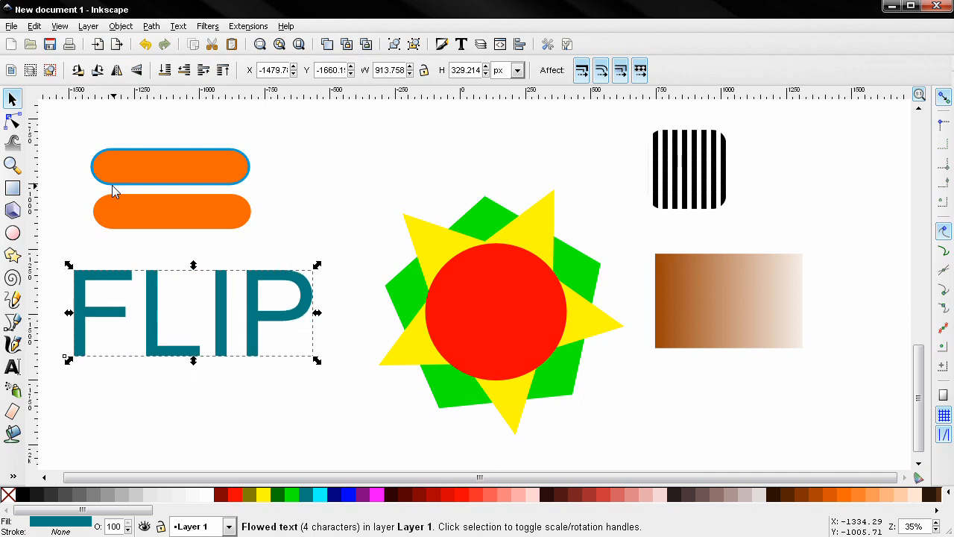
Restack the red circle to the bottom, back to the top, down one level and up one level.
left_click(497, 285)
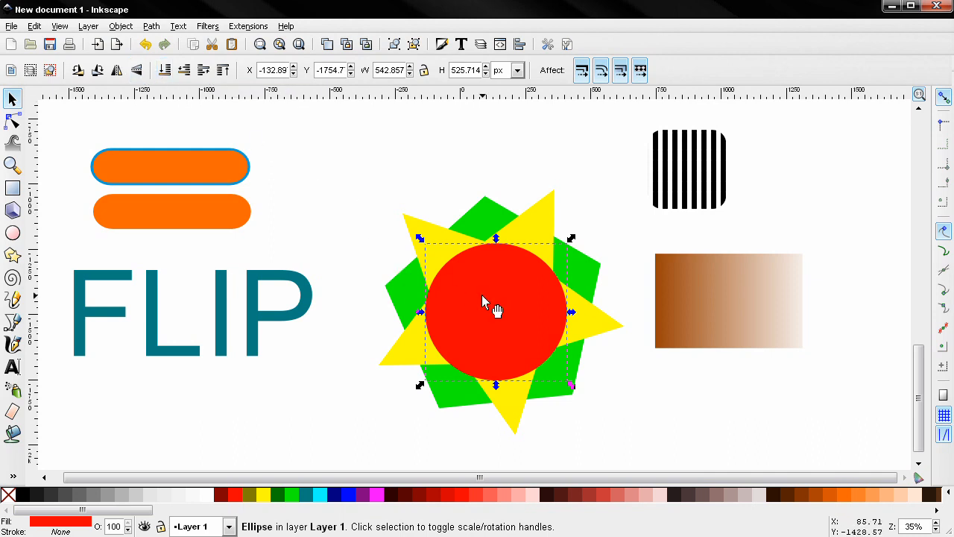
left_click(164, 72)
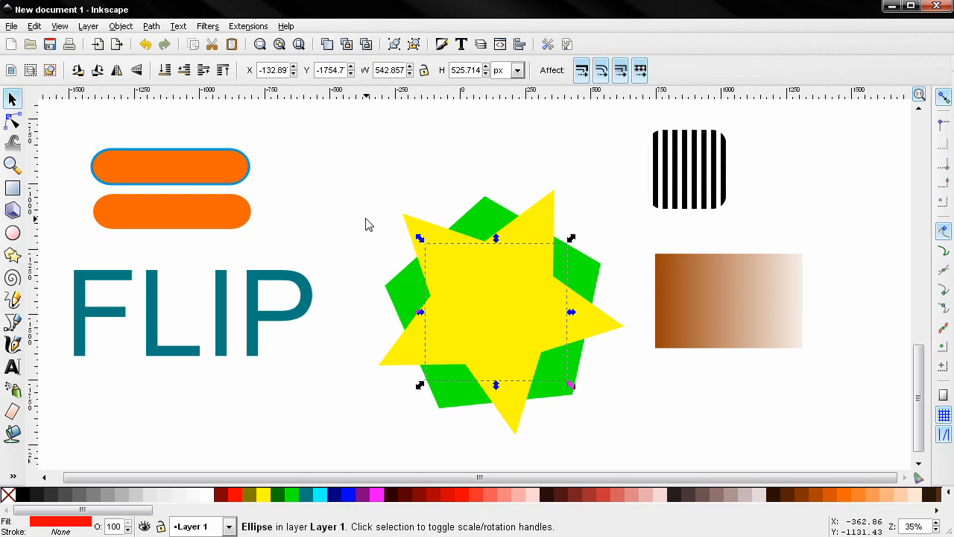
left_click(222, 71)
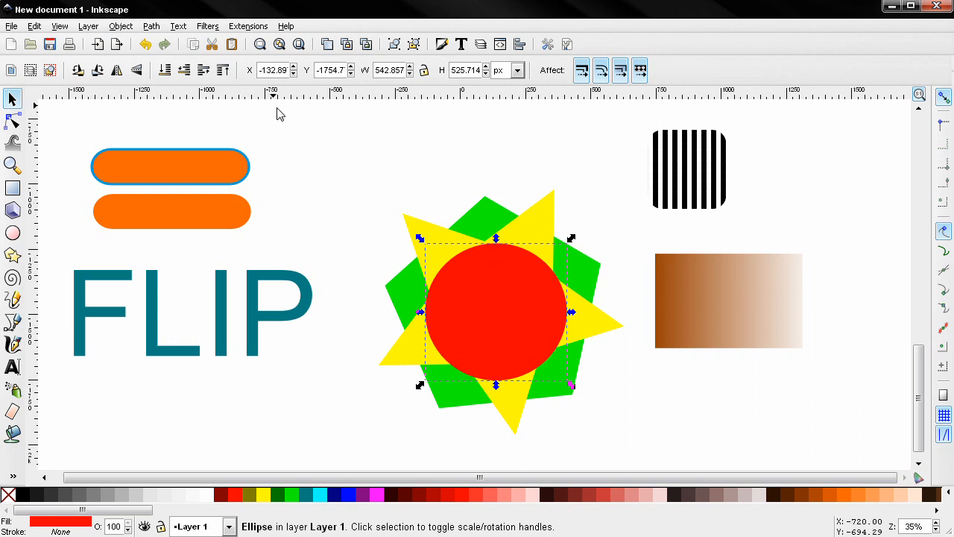
left_click(184, 70)
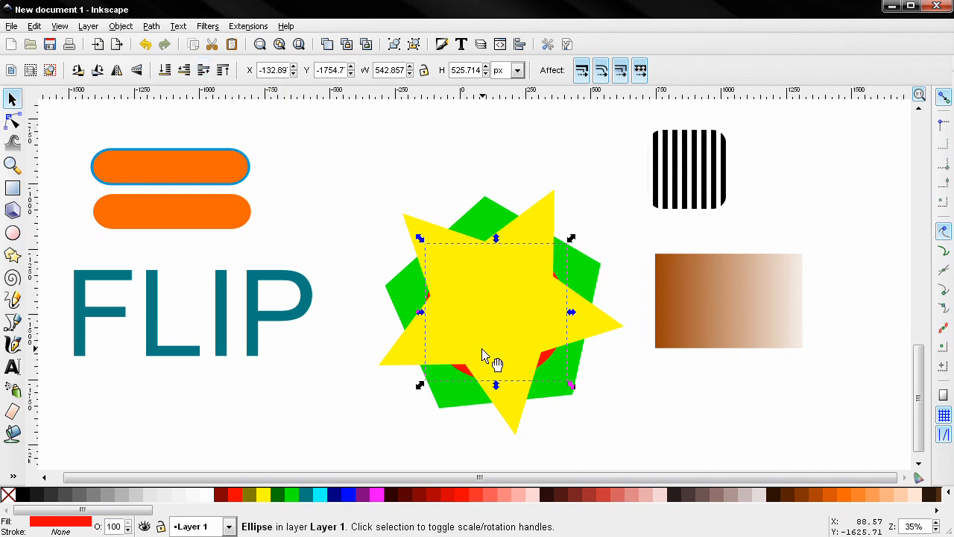
left_click(204, 72)
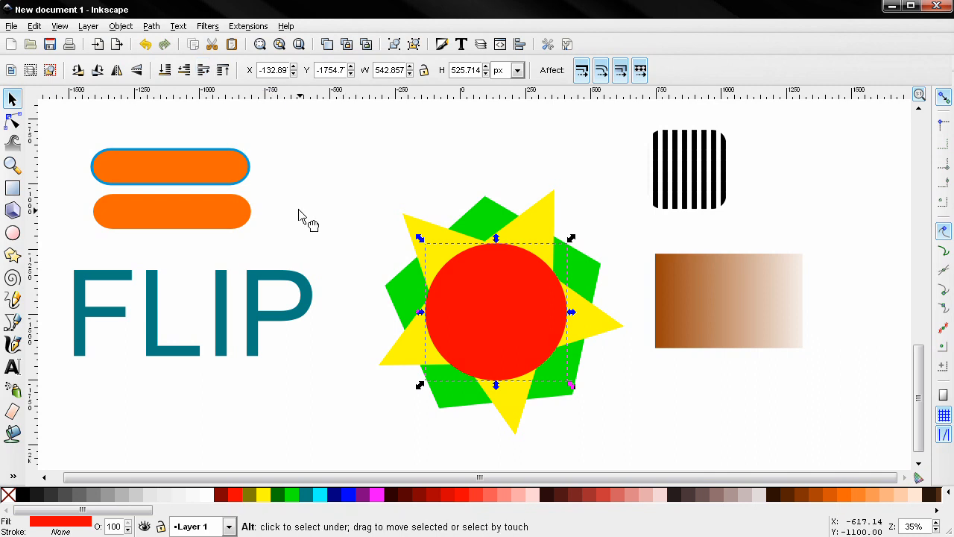
Shift the red circle slightly up and left over the yellow star, fine-tuning its X position to about -139.5 px.
key("alt+Right")
key("alt+Right")
key("alt+Right")
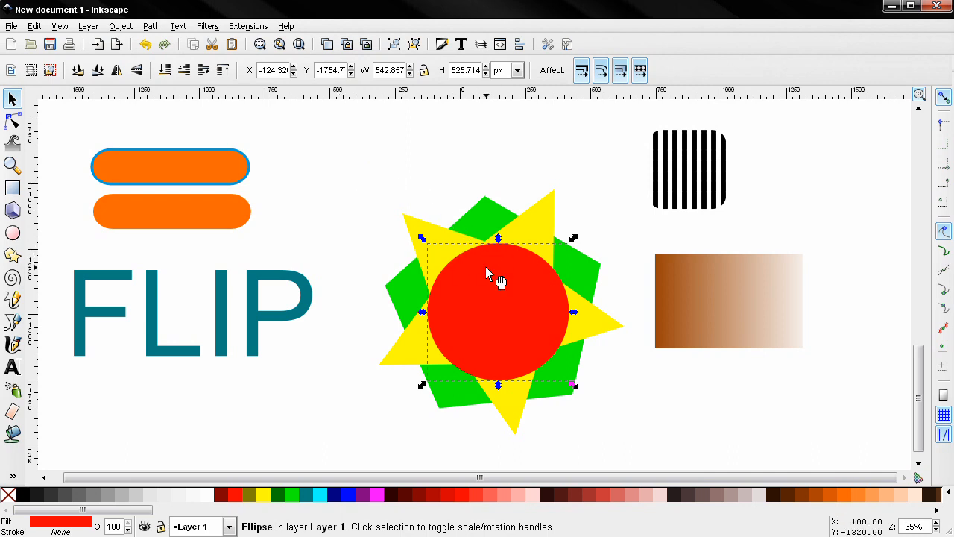
mouse_move(502, 312)
left_mouse_down()
mouse_move(442, 253)
mouse_move(401, 274)
mouse_move(488, 306)
left_mouse_up()
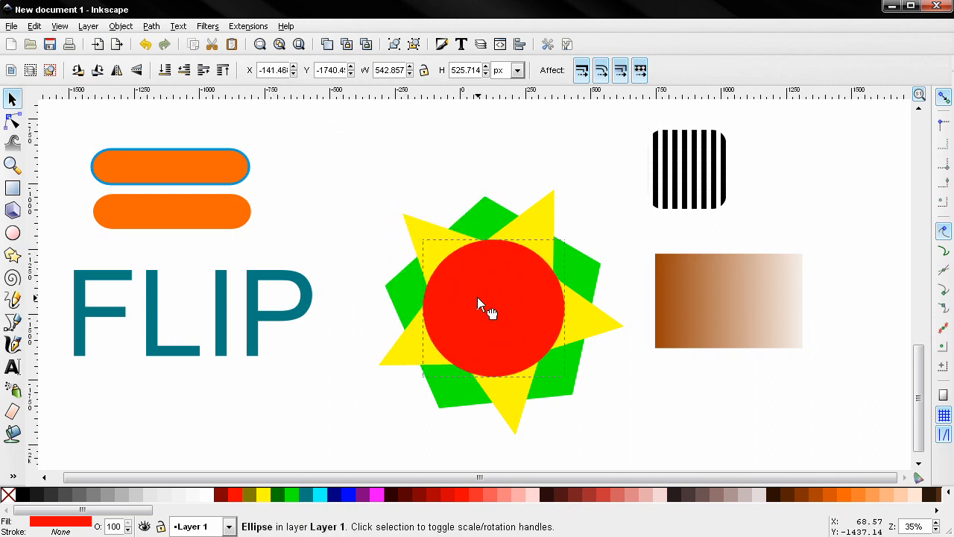
left_click(294, 66)
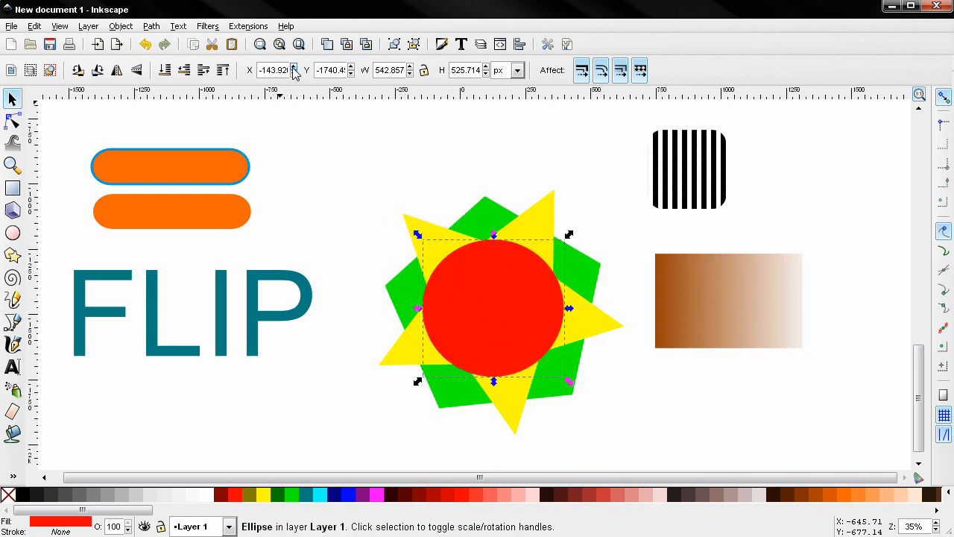
left_click(294, 66)
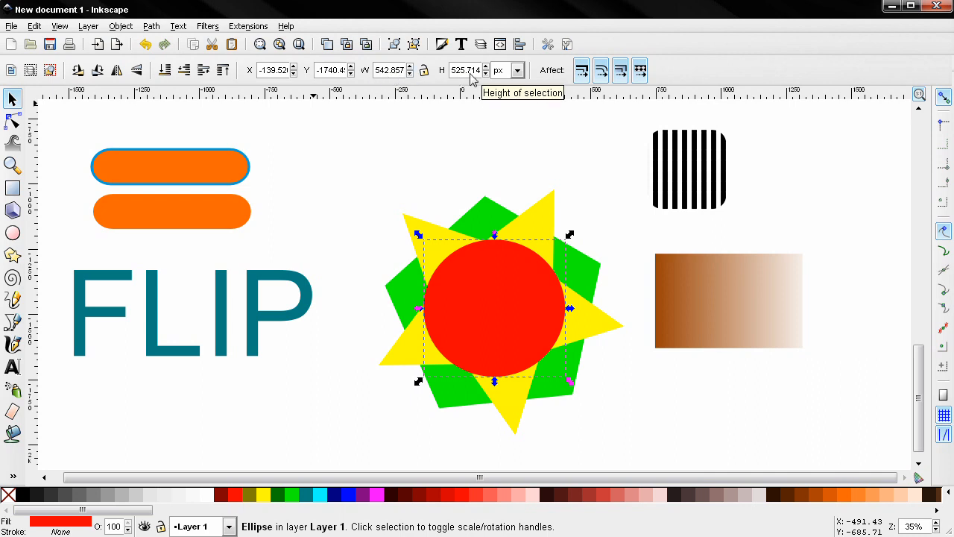
Widen the FLIP text to 945.958 px with its height unchanged.
left_click(233, 313)
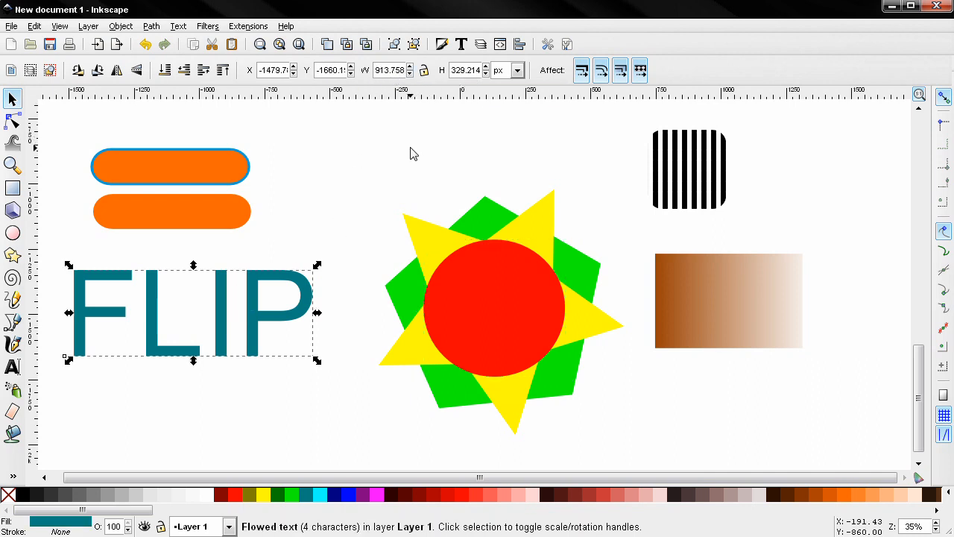
left_click(410, 66)
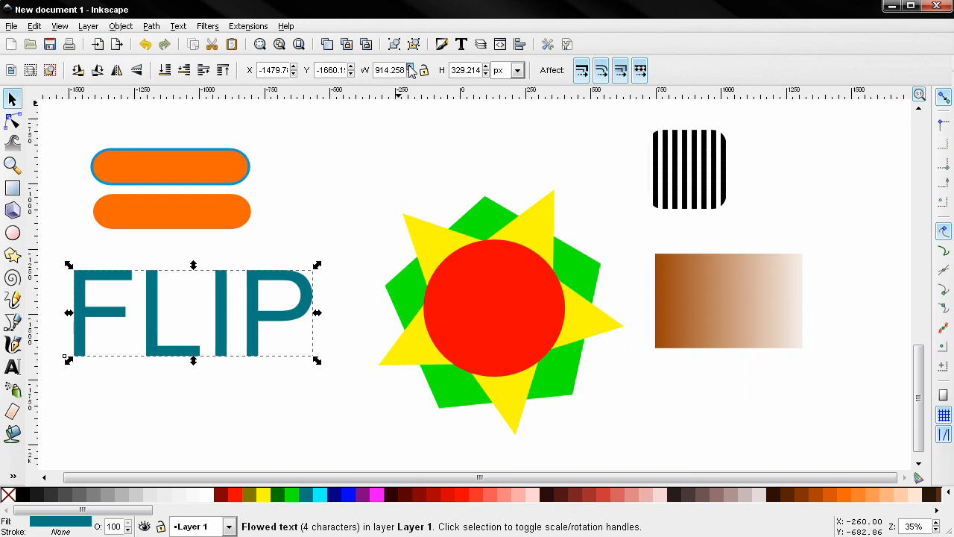
left_click(409, 66)
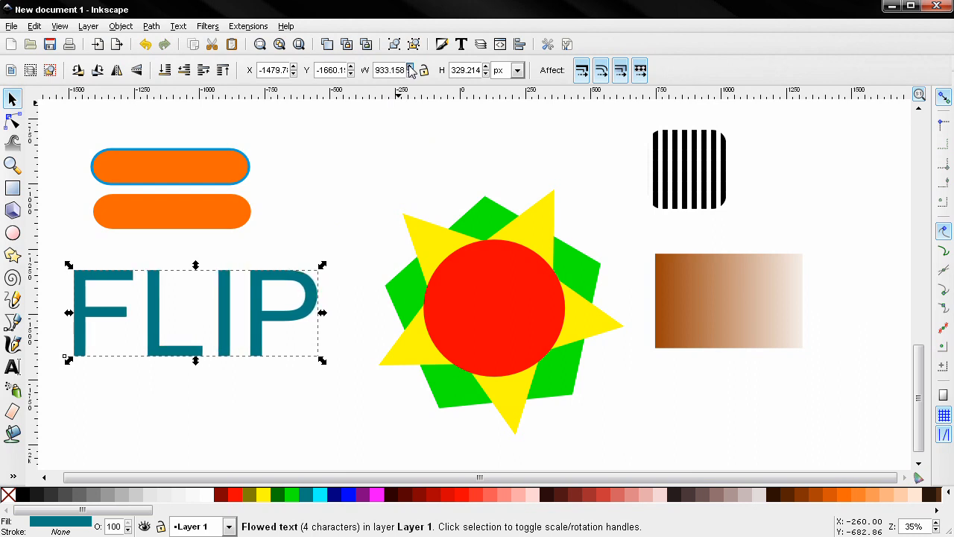
left_click(410, 66)
left_click(410, 66)
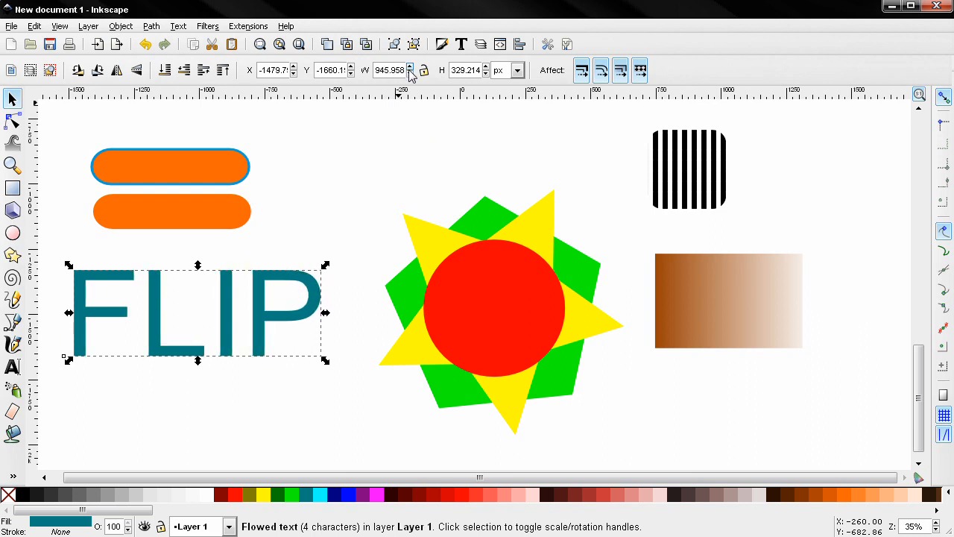
Reduce the height of the FLIP text to 318.214 px.
left_click(485, 74)
left_click(485, 74)
left_click(485, 74)
left_click(485, 75)
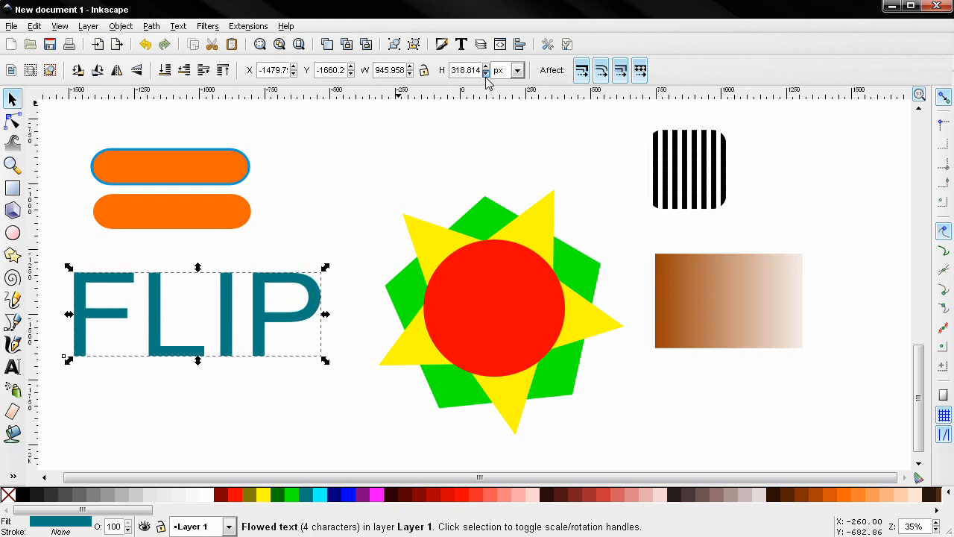
left_click(485, 74)
Lock the width-to-height ratio and enlarge the FLIP text proportionally to about 1022.95 px wide.
left_click(423, 72)
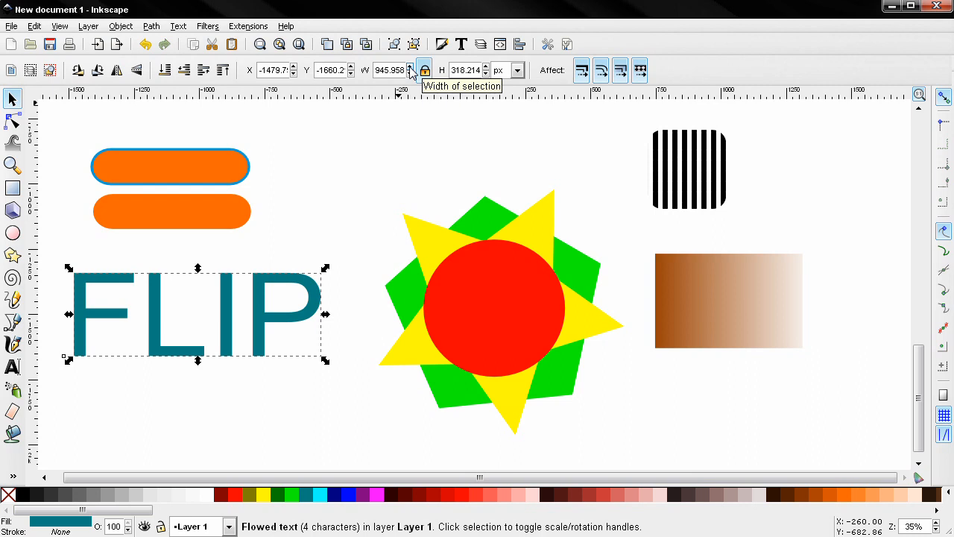
left_click(410, 66)
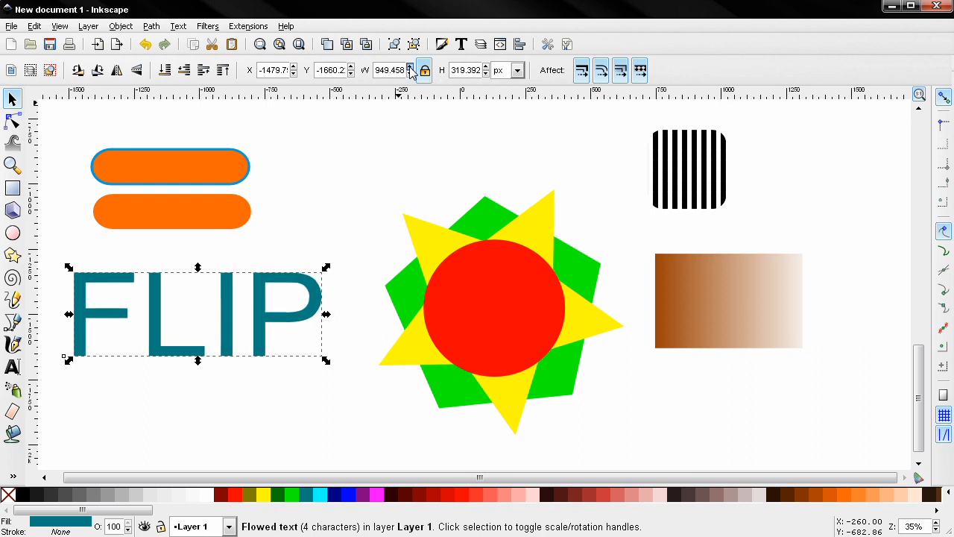
left_click(410, 66)
left_click(410, 66)
left_click(410, 66)
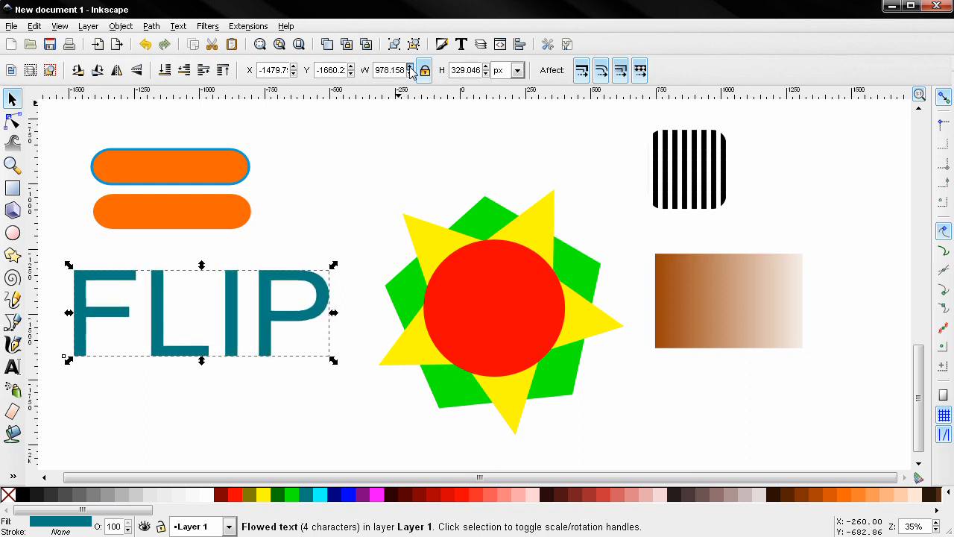
left_click(410, 66)
left_click(410, 66)
left_click(409, 66)
left_click(409, 66)
left_click(410, 66)
left_click(410, 66)
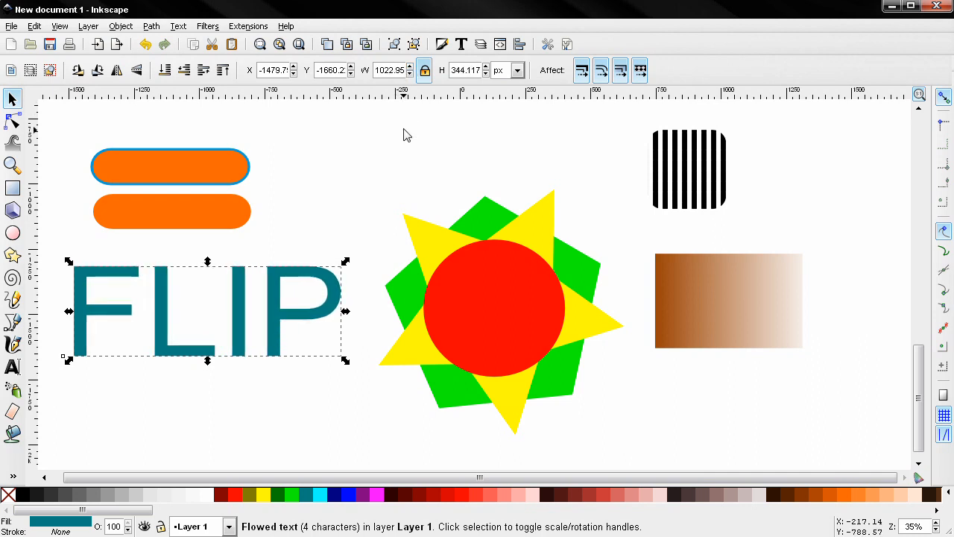
left_click(516, 70)
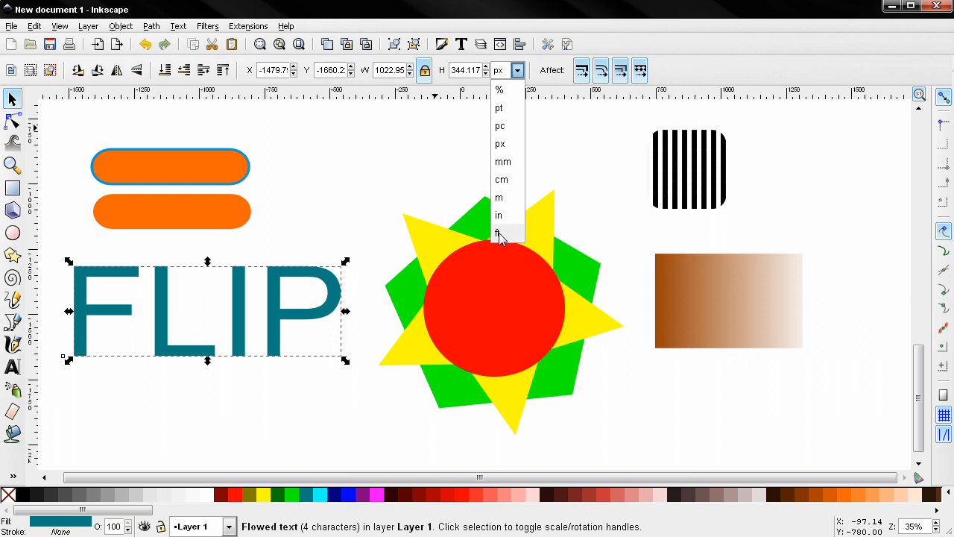
left_click(655, 42)
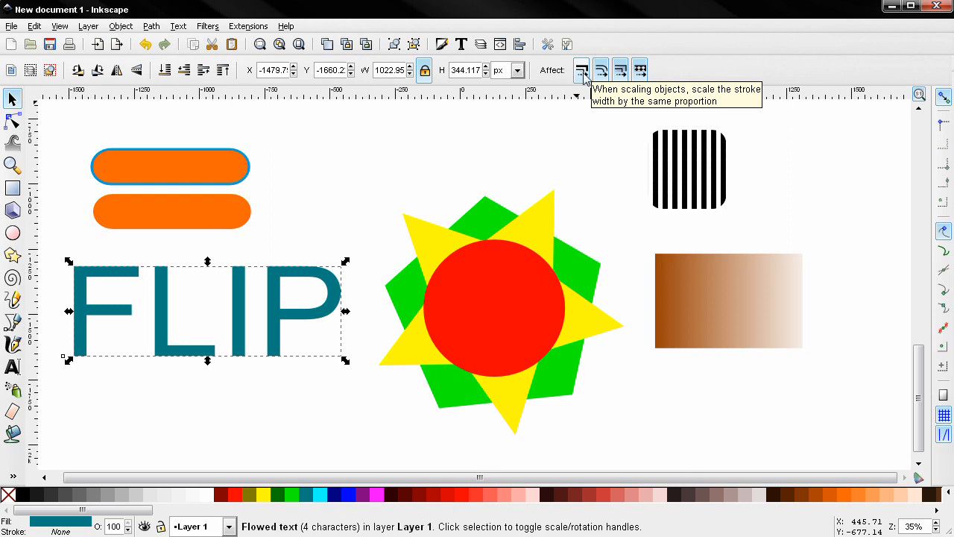
Turn off stroke-width scaling, try enlarging the blue-outlined orange rectangle to about 2355 by 548 px, and undo the enlargement.
left_click(209, 178)
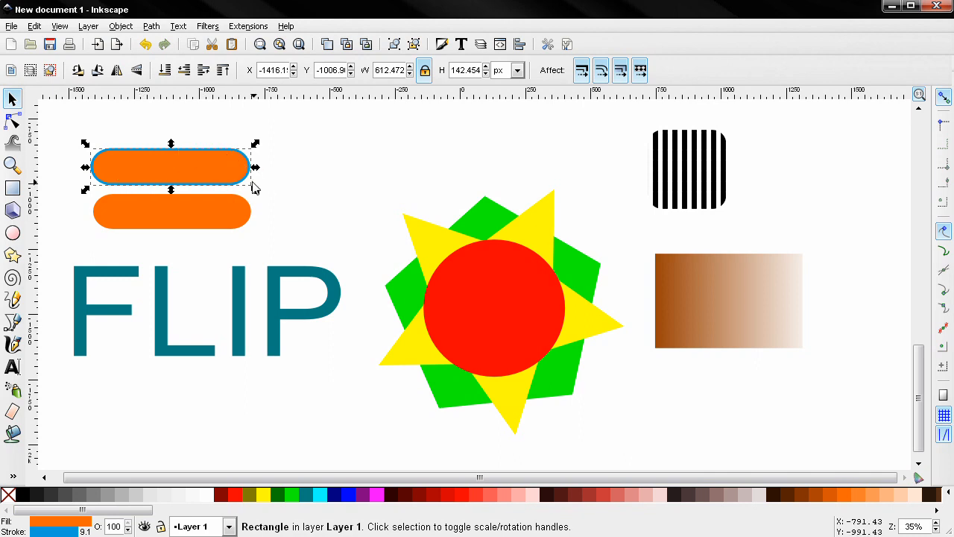
left_click(581, 72)
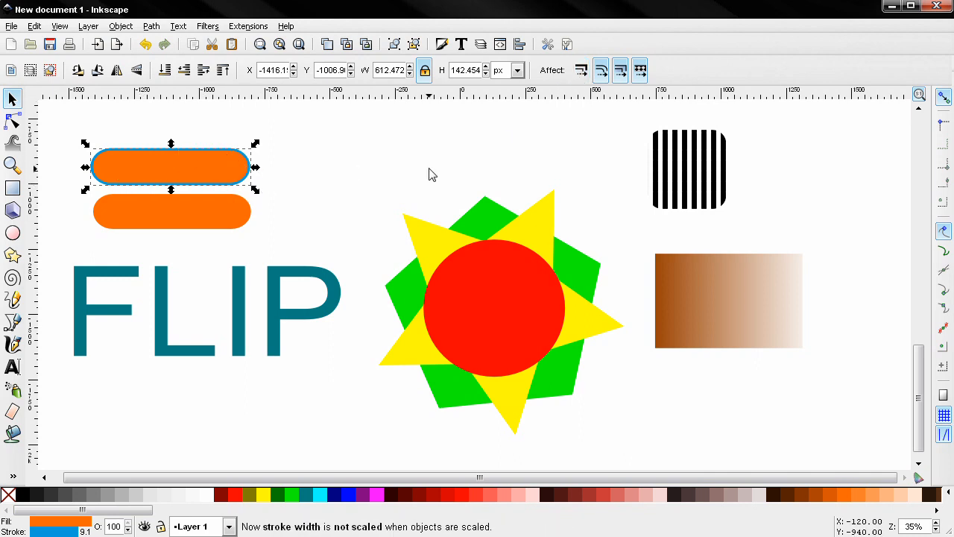
left_click_drag(255, 190, 711, 382)
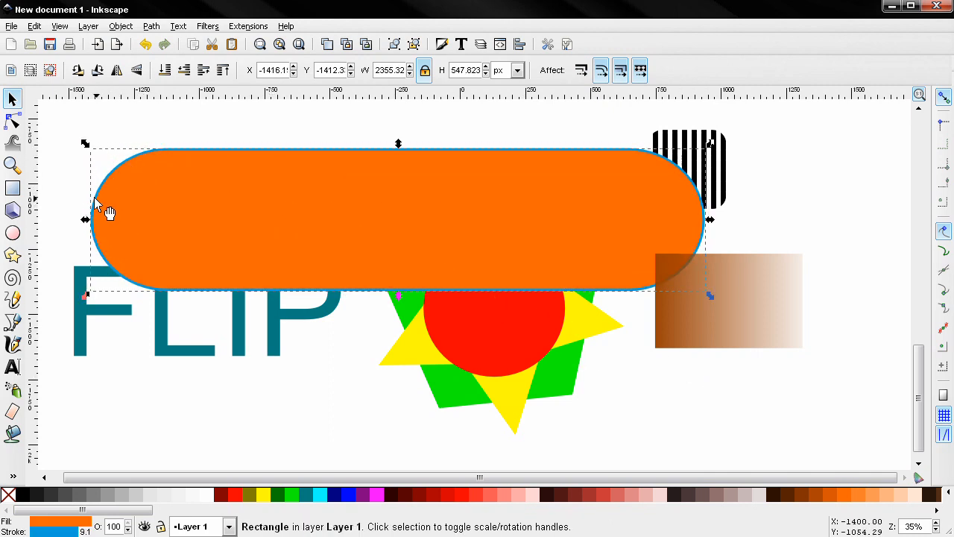
key("ctrl+z")
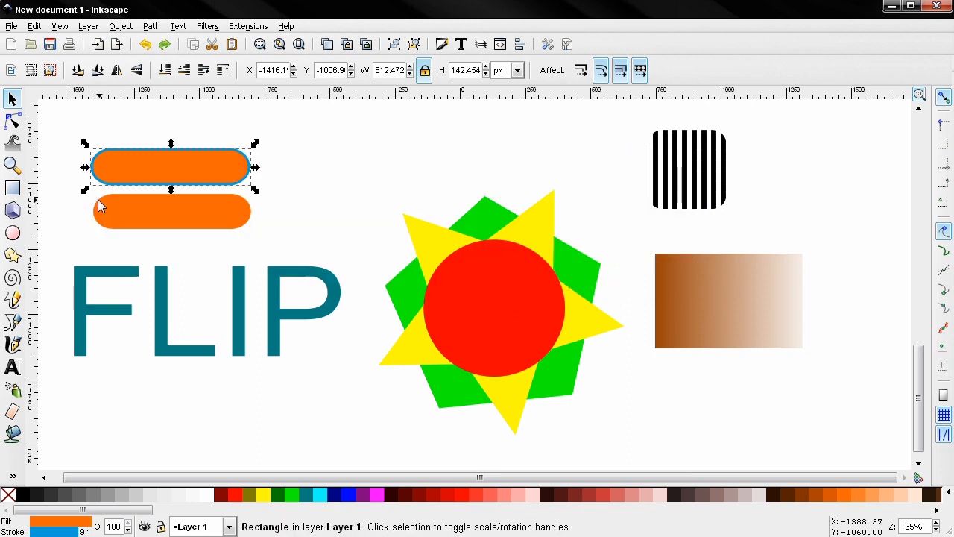
Turn on stroke-width scaling, try enlarging the blue-outlined orange rectangle to about 2378 by 553 px, and undo the enlargement.
left_click(581, 70)
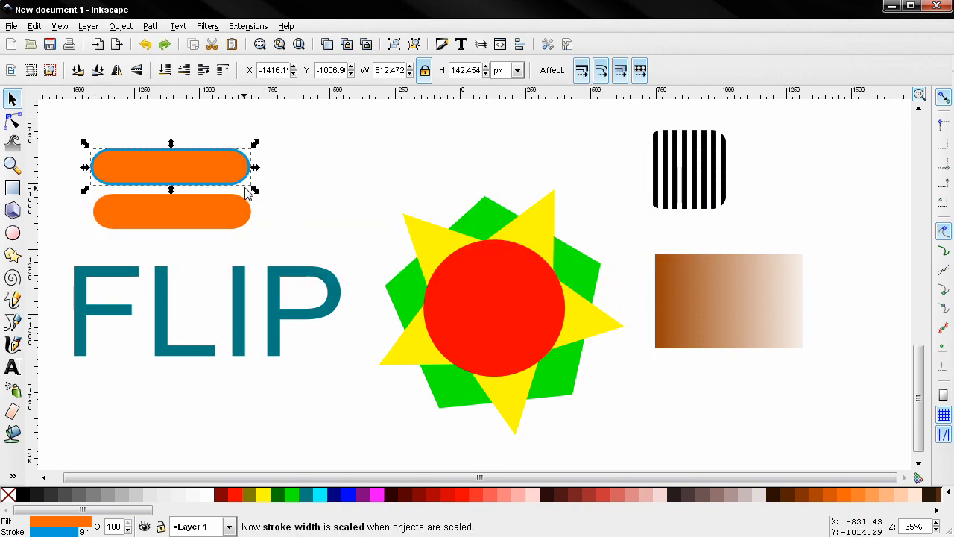
left_click_drag(254, 192, 717, 373)
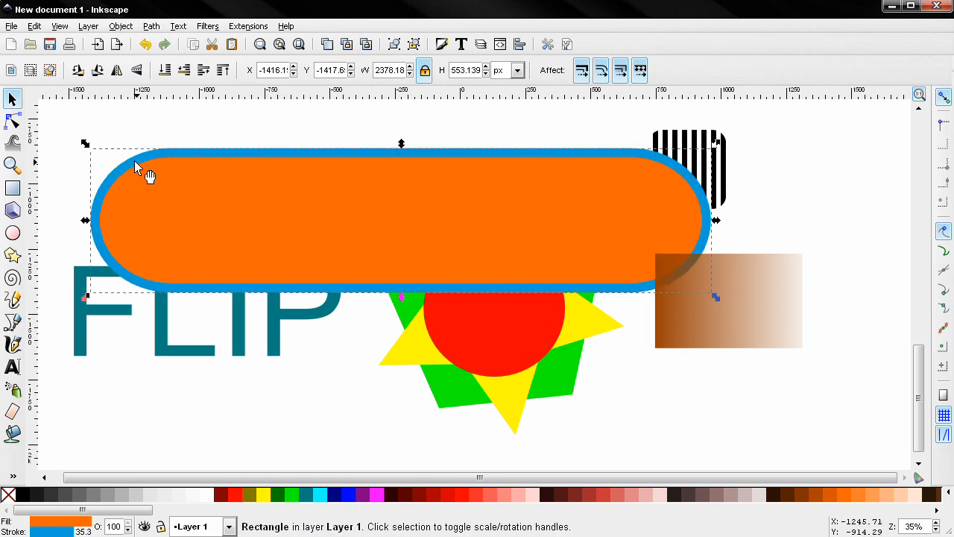
key("ctrl+z")
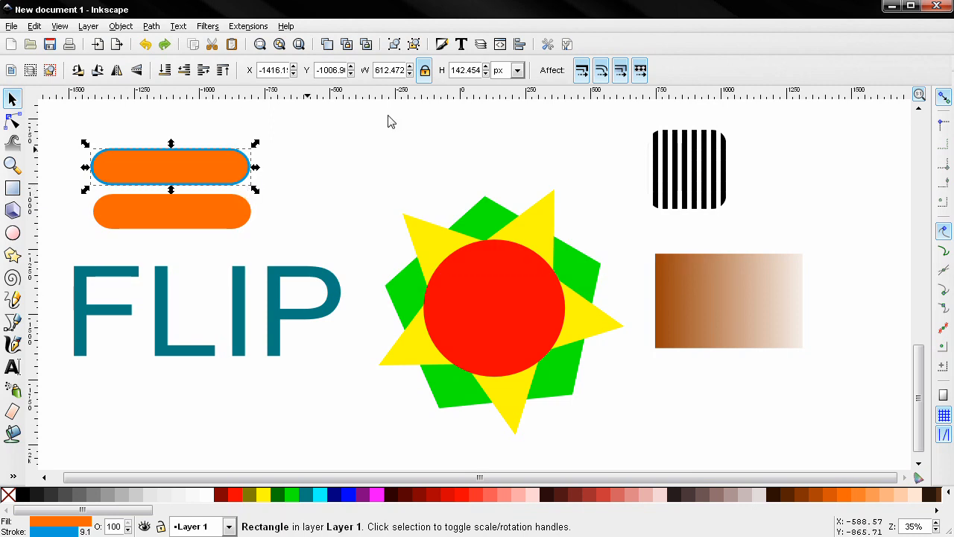
Turn off rounded-corner scaling, try enlarging the orange rectangle without an outline to about 2297 by 508 px, and undo the enlargement.
left_click(601, 71)
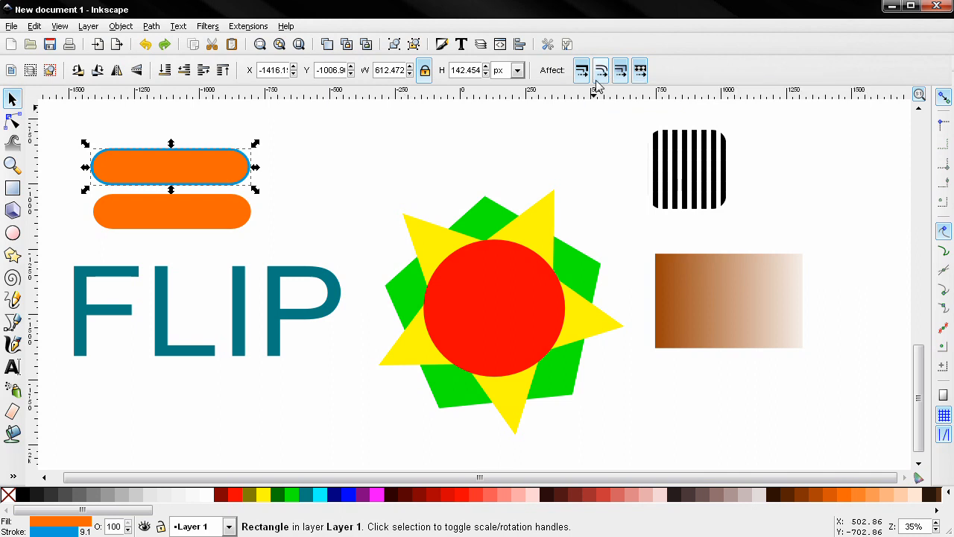
left_click(206, 225)
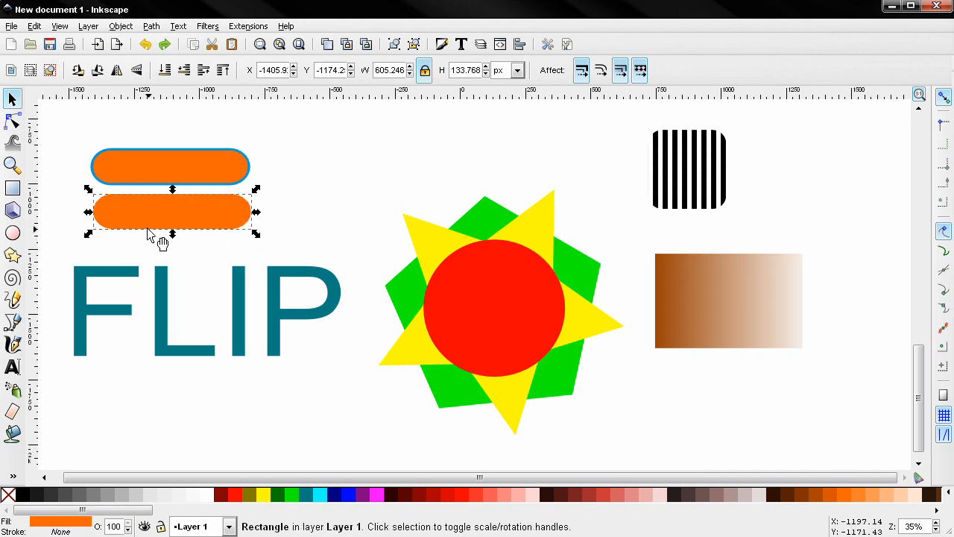
left_click_drag(257, 234, 693, 397)
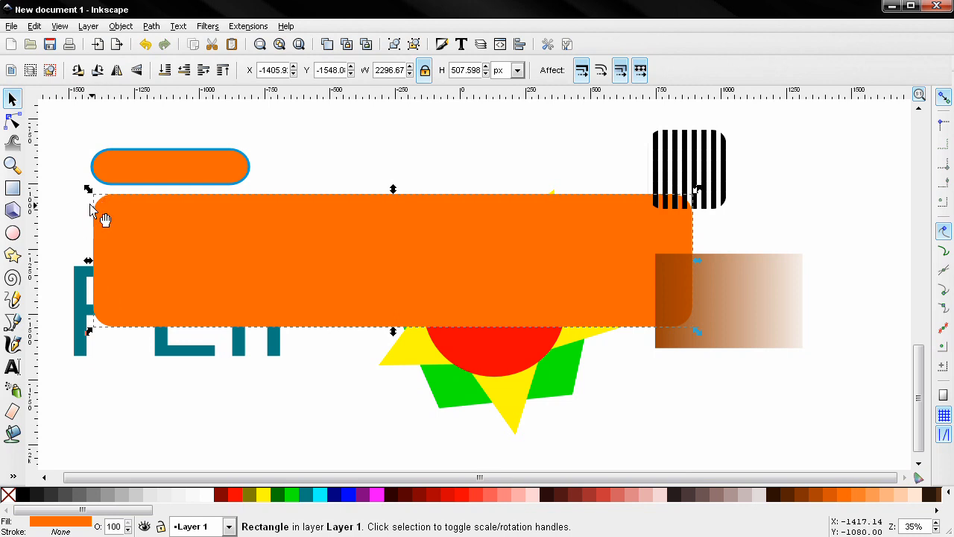
key("ctrl+z")
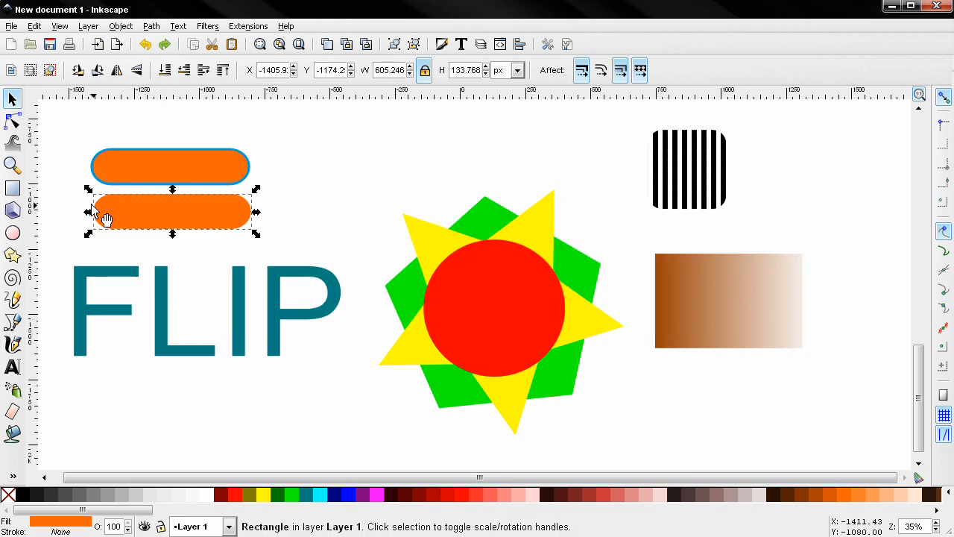
Turn on rounded-corner scaling, try enlarging the orange rectangle without an outline to about 2282 by 504 px, and undo the enlargement.
left_click(601, 70)
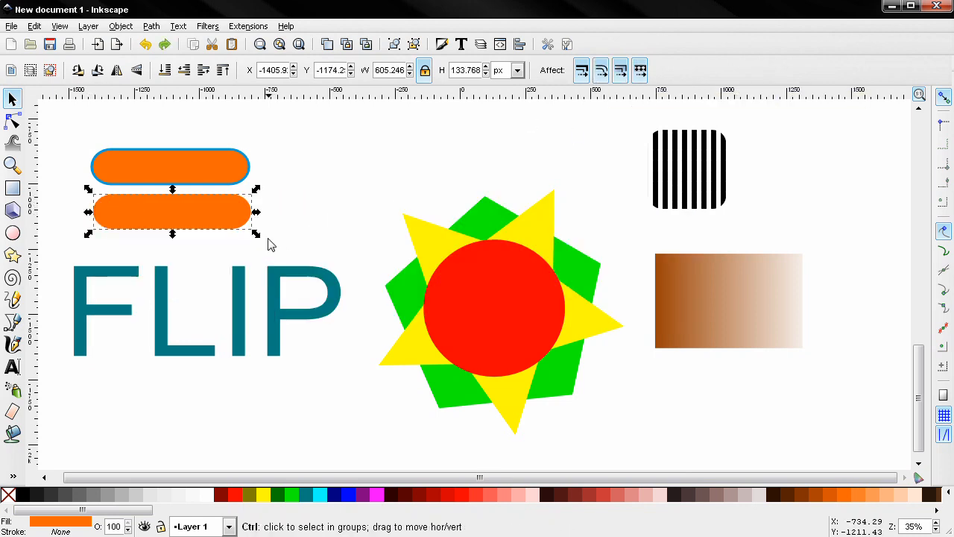
left_click_drag(257, 233, 664, 395)
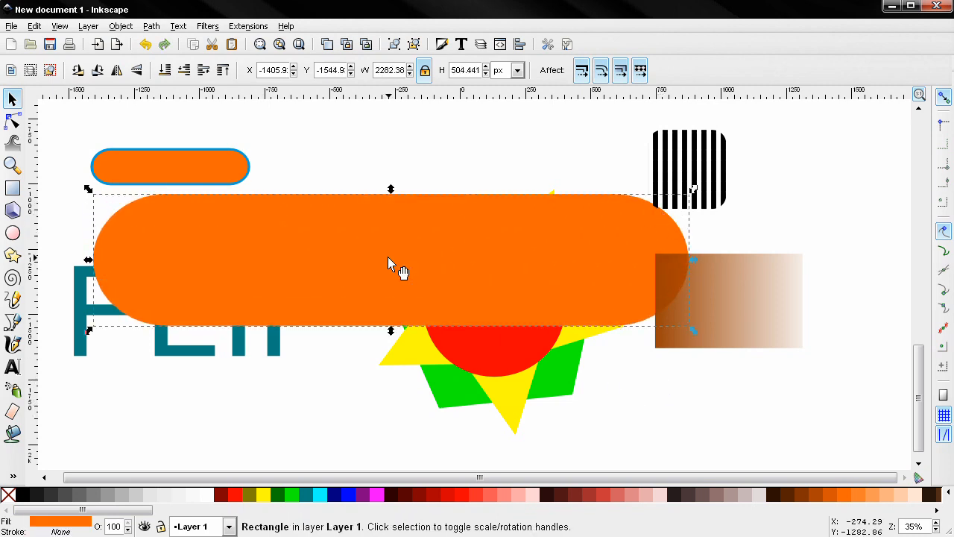
key("ctrl+z")
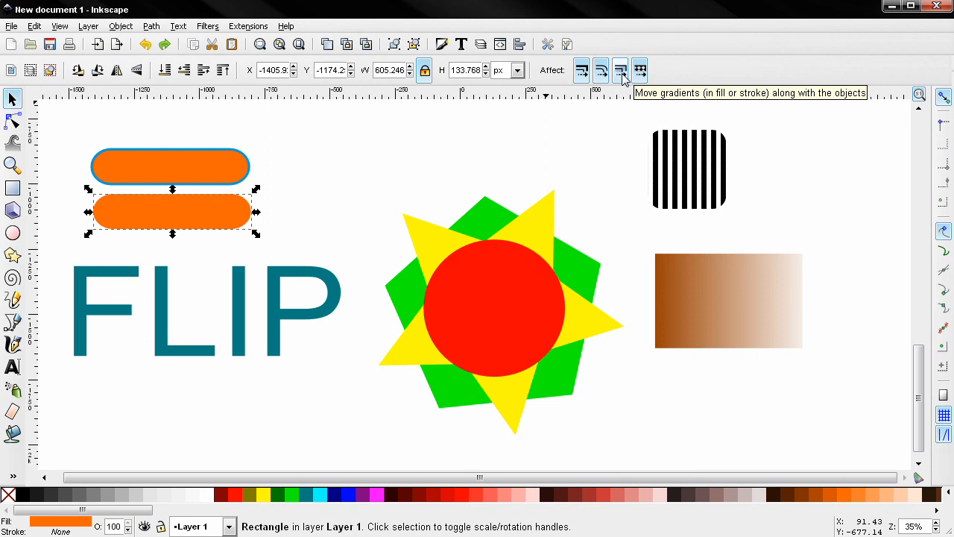
Keep gradients fixed during transformations and move the brown gradient rectangle to about X 783, Y -1619 px.
left_click(621, 70)
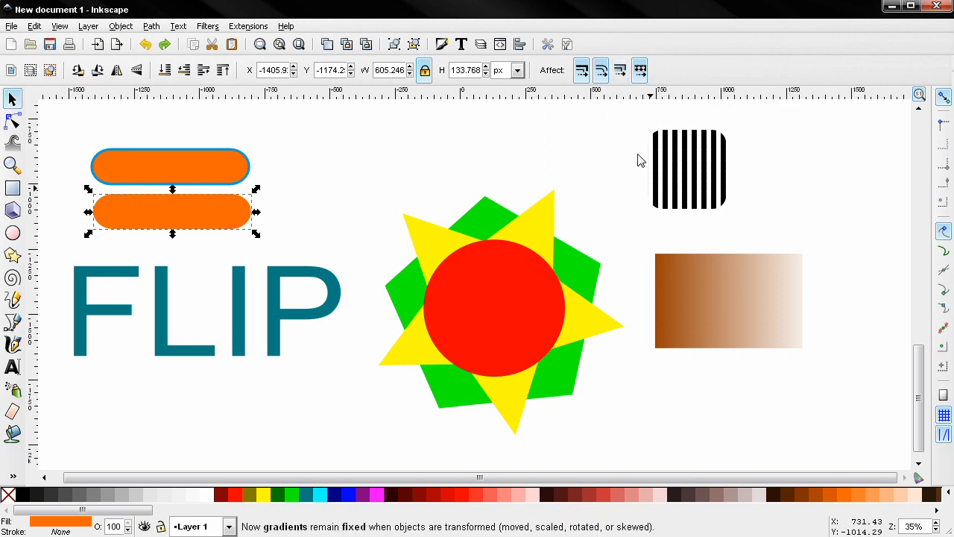
left_click(705, 287)
left_click_drag(712, 299, 712, 325)
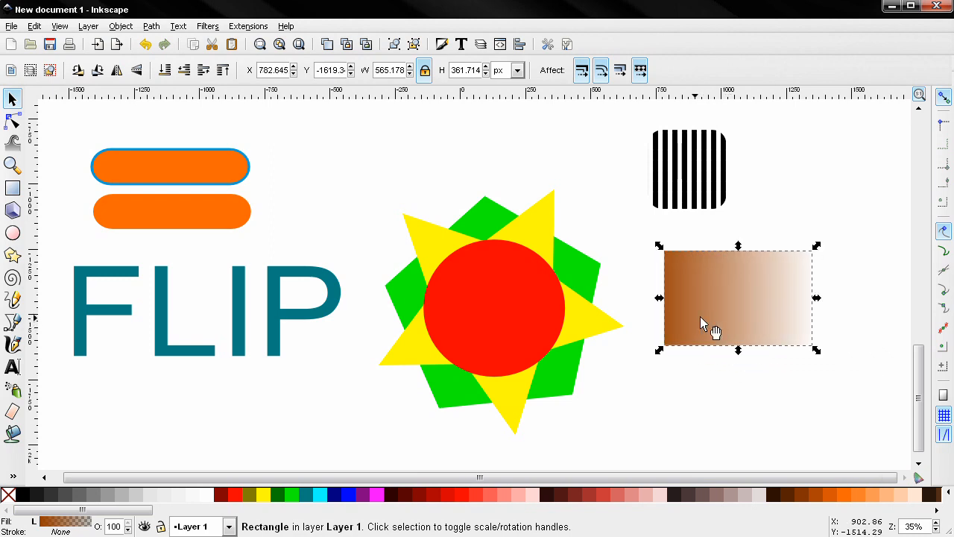
Let gradients move along with objects and reposition the brown gradient rectangle to about X 757, Y -1745 px.
left_click(620, 70)
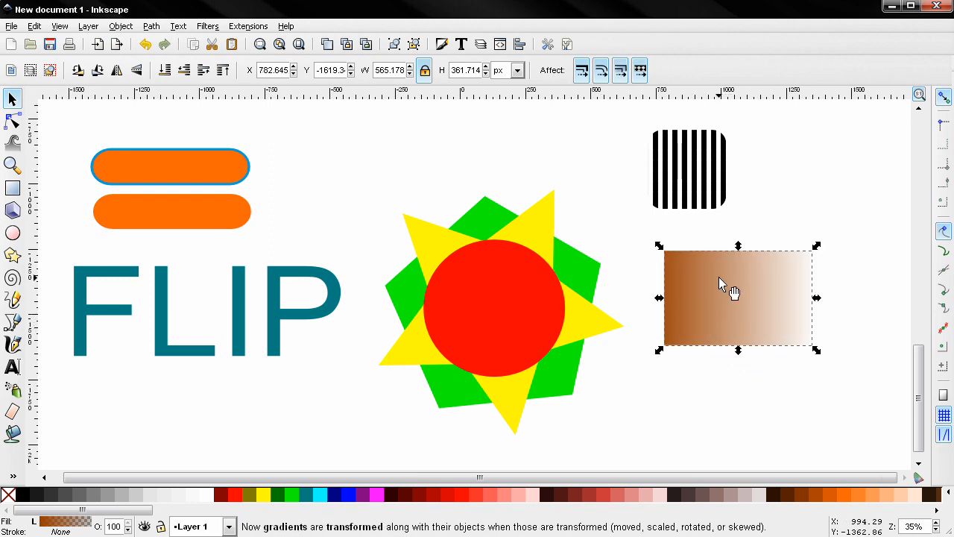
left_click_drag(719, 280, 700, 294)
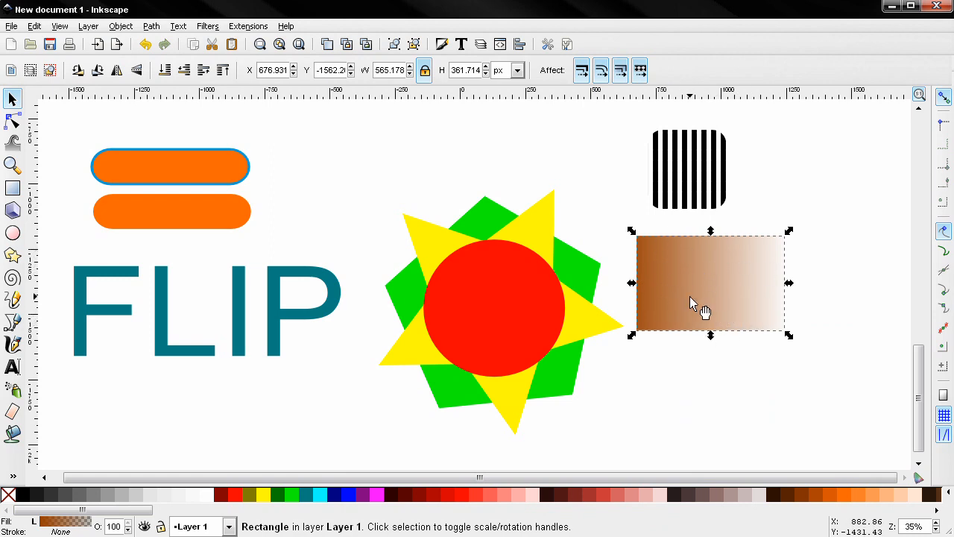
left_click_drag(684, 284, 705, 332)
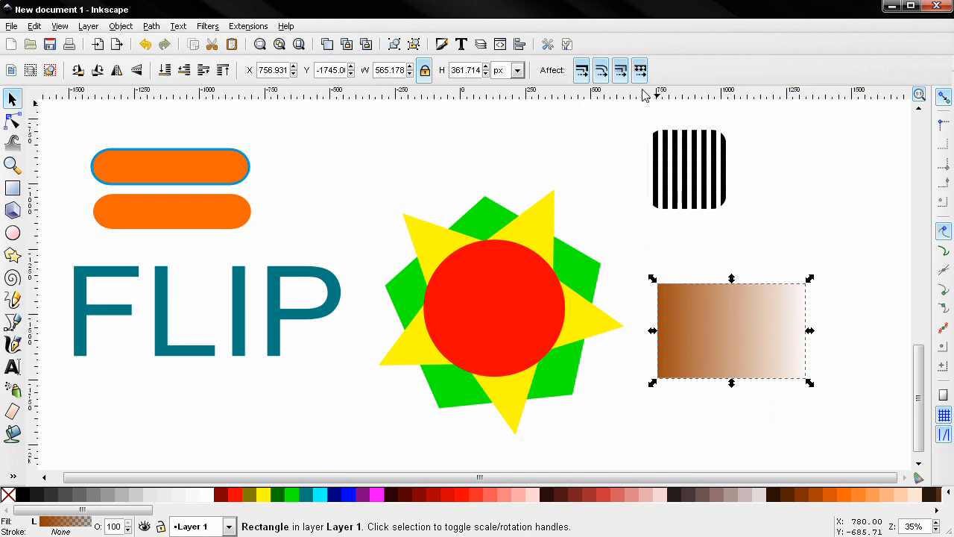
Move the black-striped rectangle to about X 708, Y -1063 px, and with patterns kept fixed, to about X 586, Y -1069 px.
left_click(693, 176)
left_click_drag(693, 176, 675, 161)
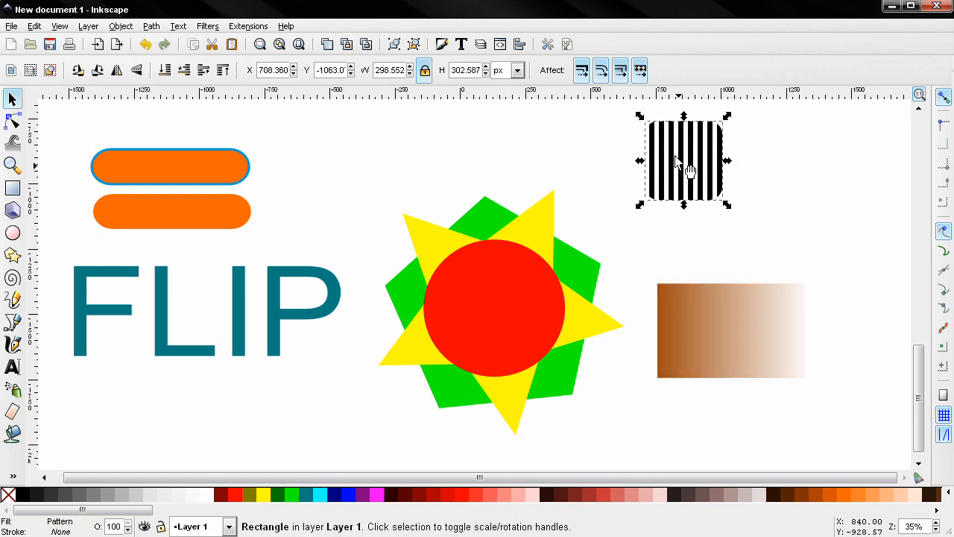
left_click(643, 70)
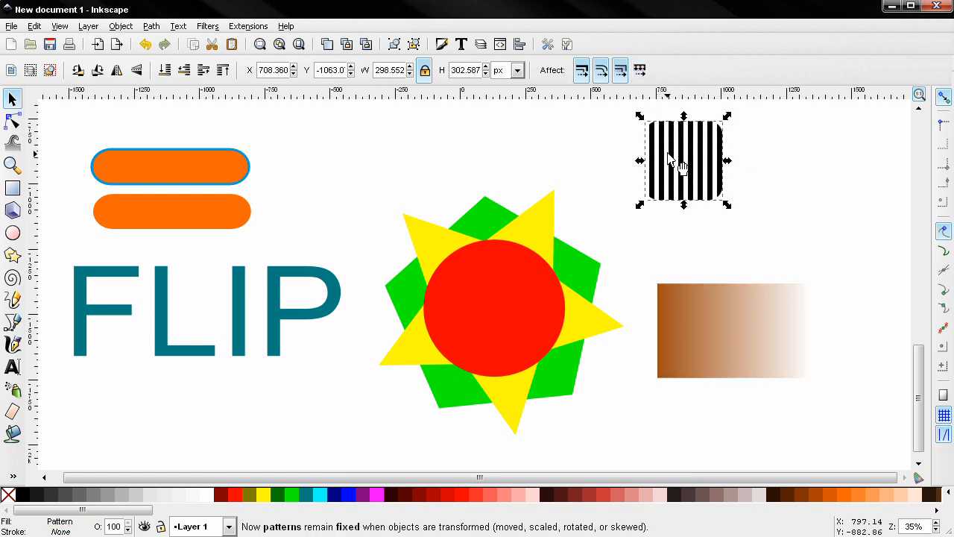
left_click_drag(673, 149, 643, 161)
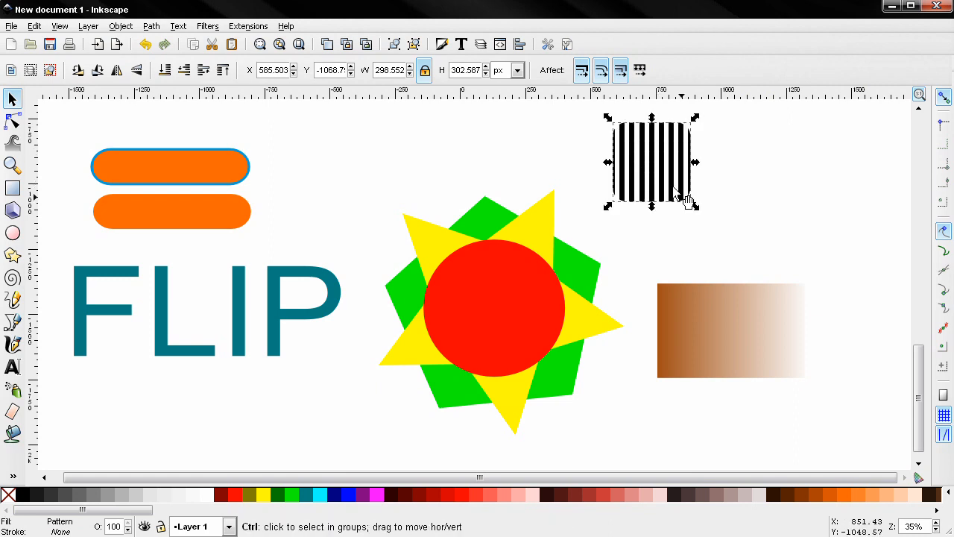
Enlarge the black-striped rectangle proportionally to about 758 by 768 px and shrink it to about 268 by 271 px.
left_click_drag(692, 206, 862, 336)
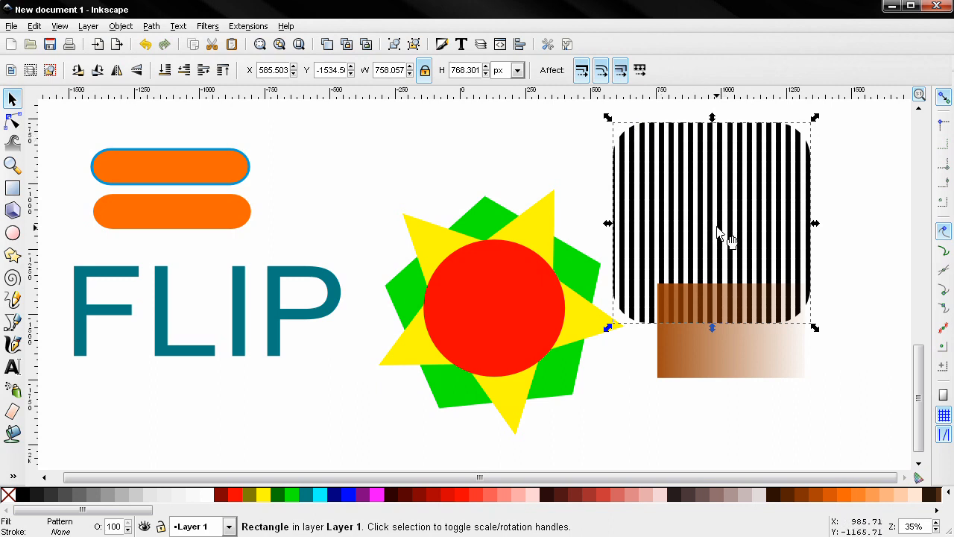
left_click_drag(815, 328, 713, 204)
Let patterns transform along with objects and enlarge the black-striped rectangle proportionally to about 820 by 831 px.
left_click(639, 70)
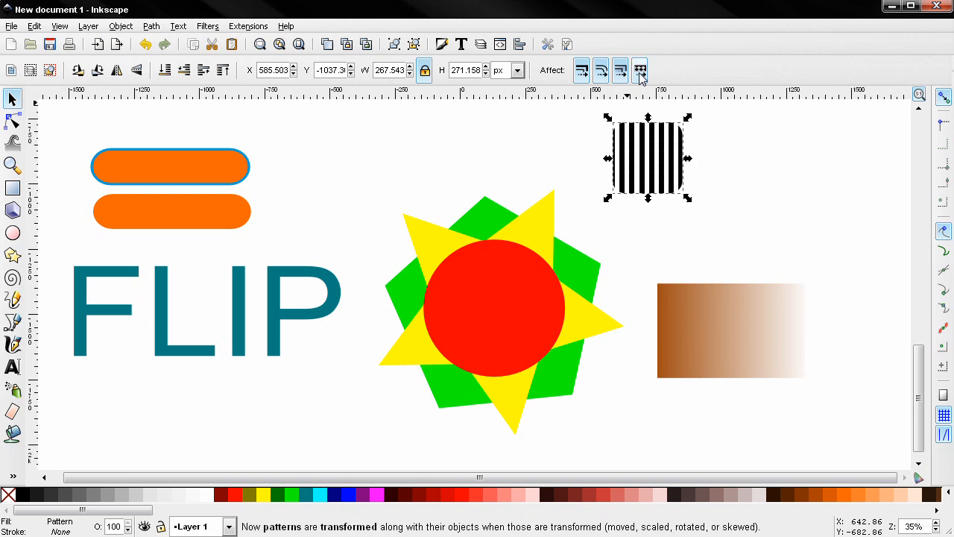
left_click_drag(687, 198, 850, 351)
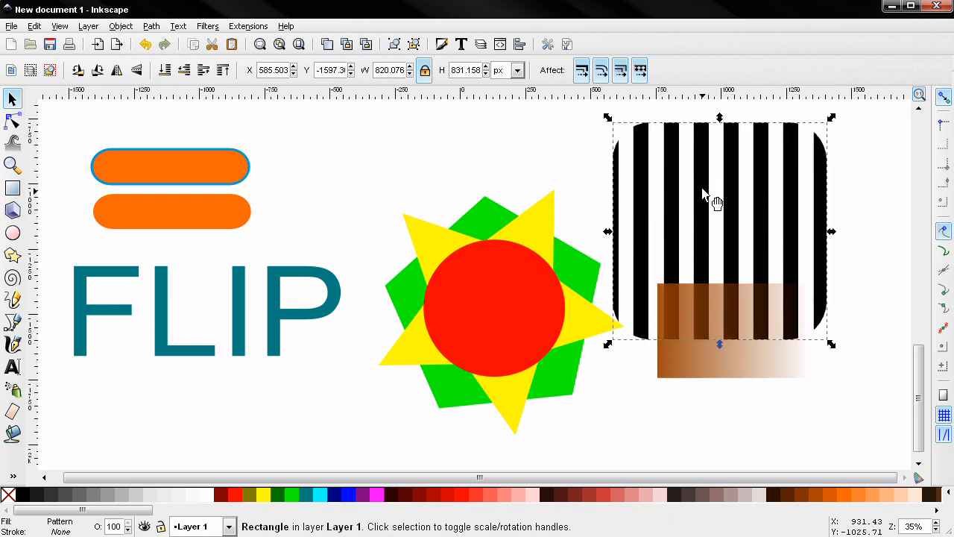